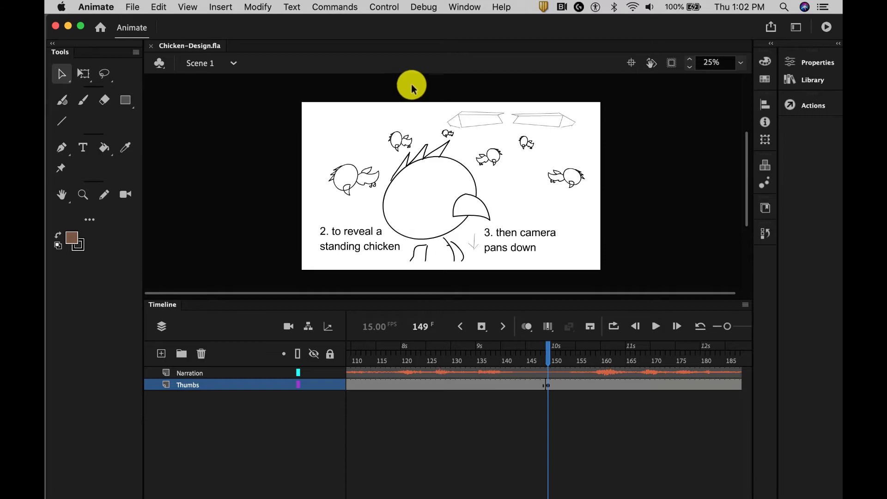
# Replace the document's colour swatches with those from UniversalColorSwatches-Animate.clr on the Desktop
pyautogui.click(764, 63)
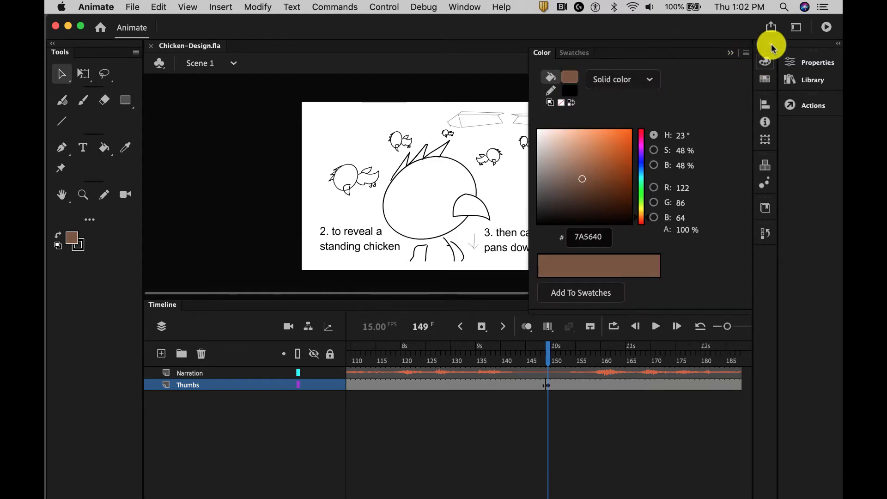
pyautogui.click(573, 54)
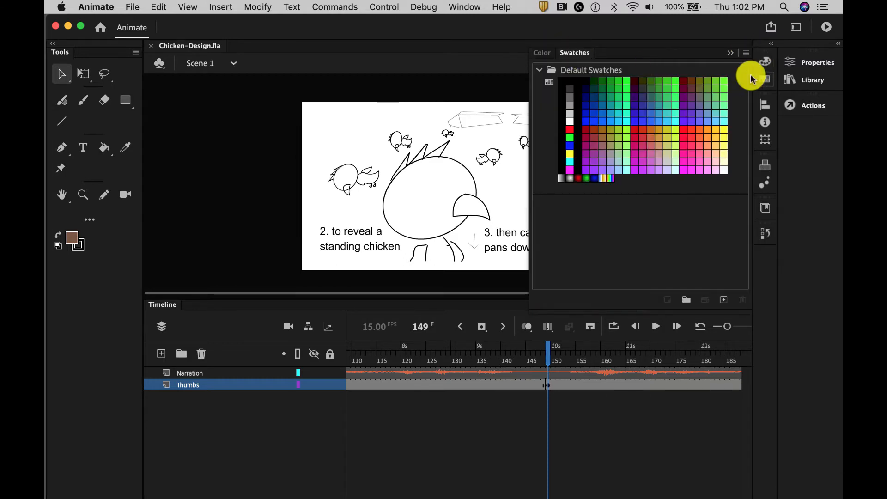
pyautogui.click(746, 53)
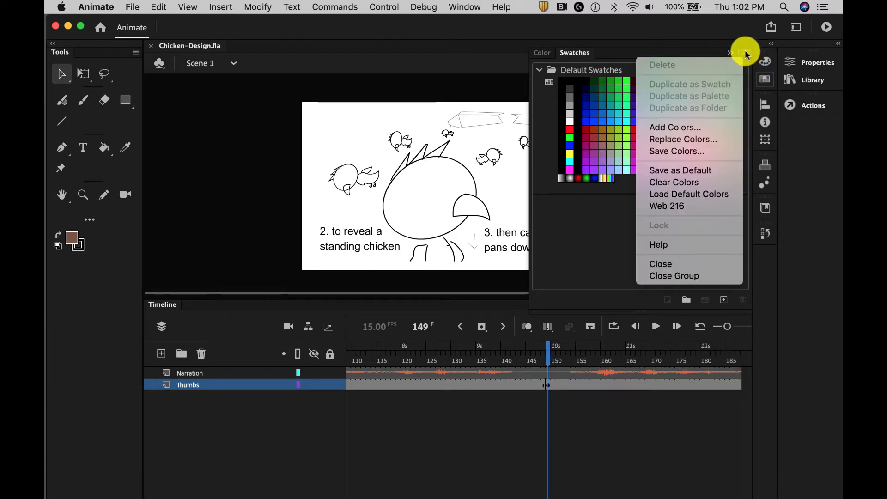
pyautogui.click(669, 141)
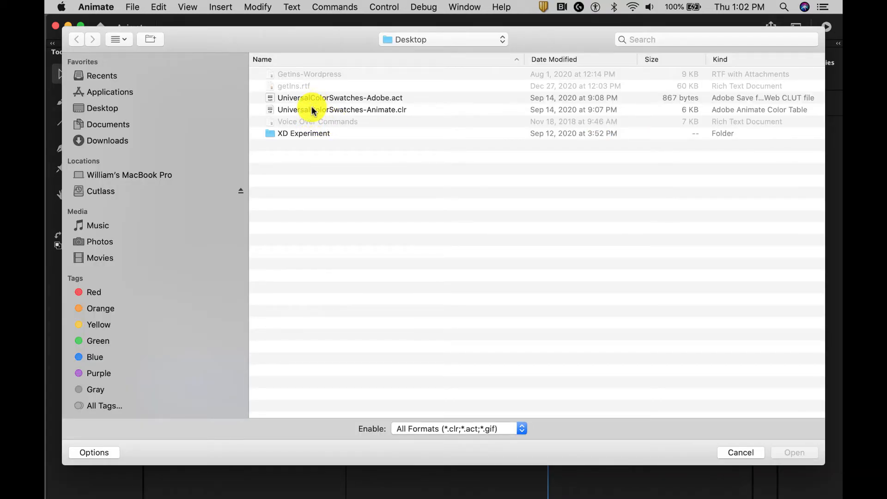
pyautogui.click(311, 109)
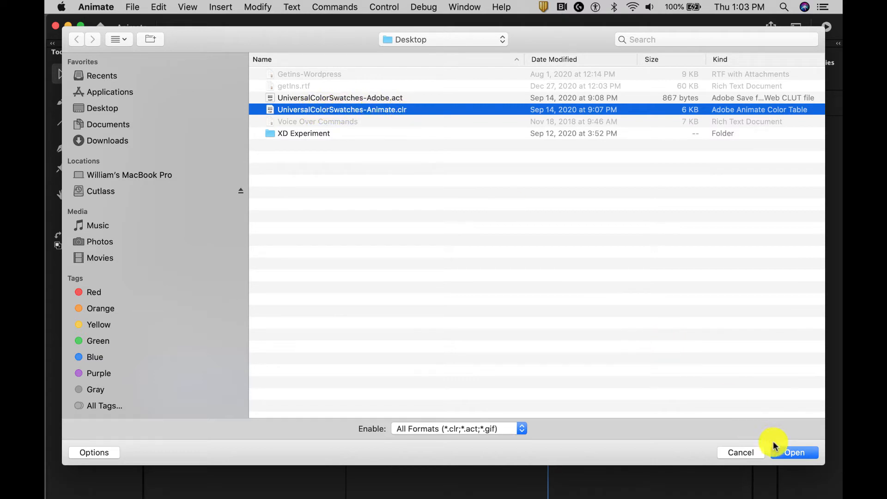
pyautogui.click(787, 451)
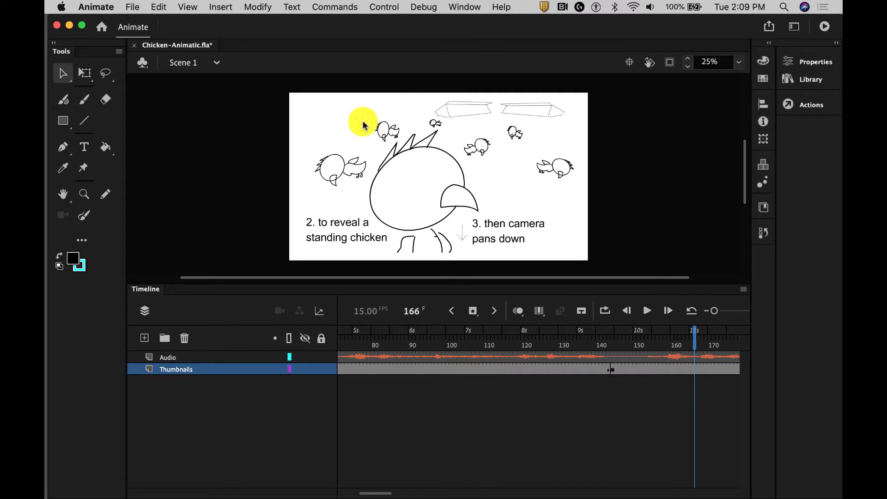
# Enable Use Advanced Layers in the document settings and accept the conversion of layers into symbols
pyautogui.click(254, 9)
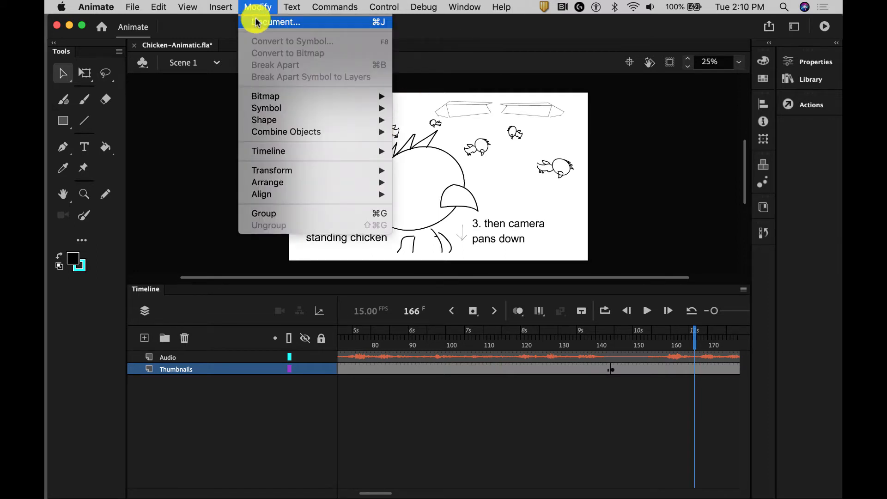
pyautogui.click(256, 22)
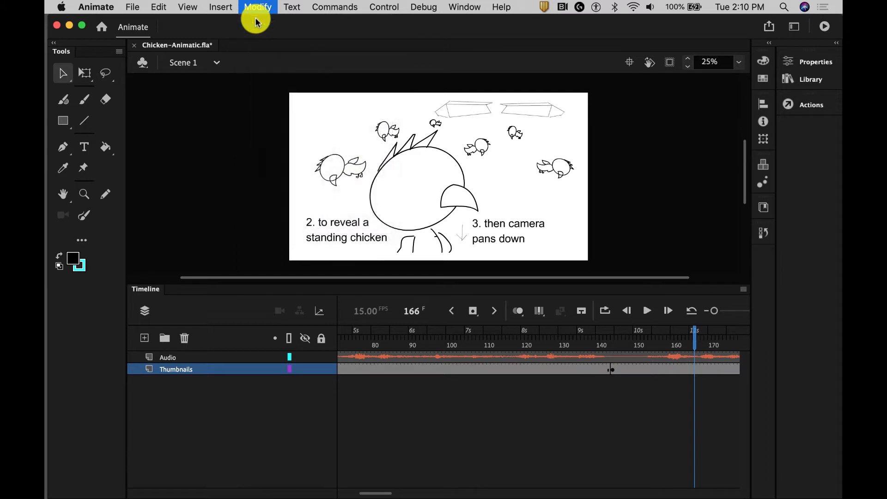
pyautogui.click(317, 335)
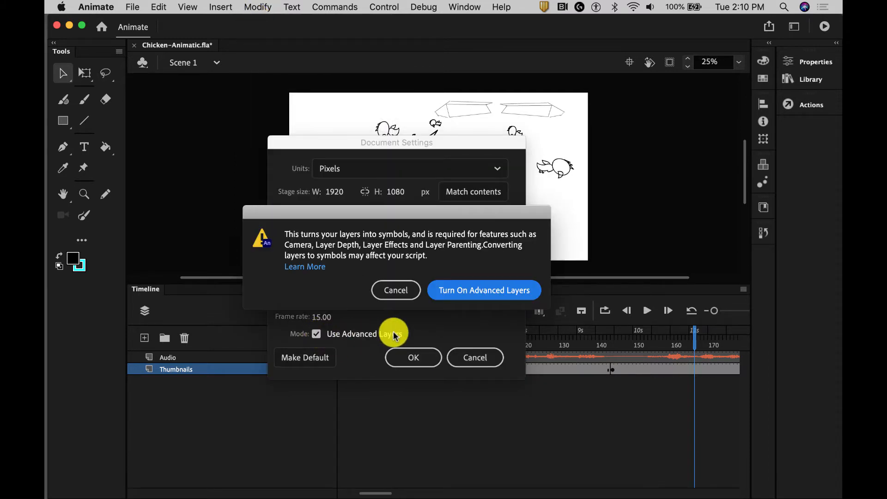
pyautogui.click(462, 291)
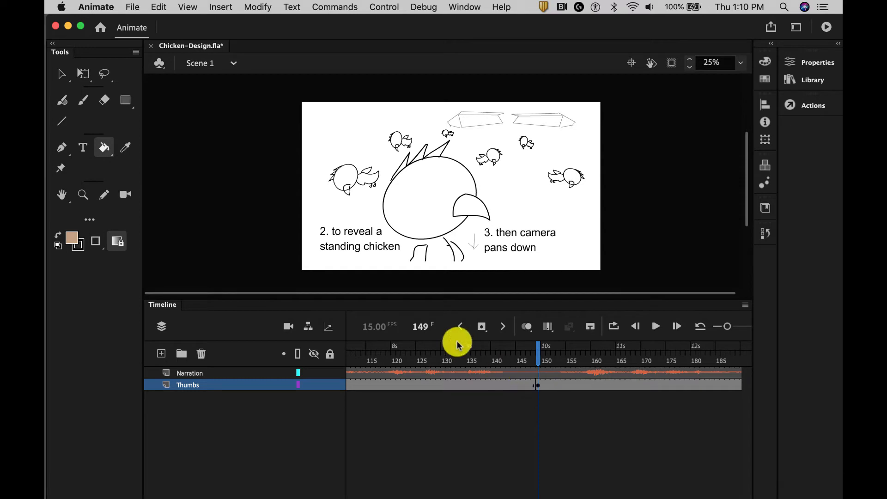
# Add a new layer above Thumbs and name it Page_Color
pyautogui.moveTo(538, 348)
pyautogui.mouseDown()
pyautogui.moveTo(515, 350)
pyautogui.moveTo(559, 353)
pyautogui.moveTo(538, 356)
pyautogui.mouseUp()
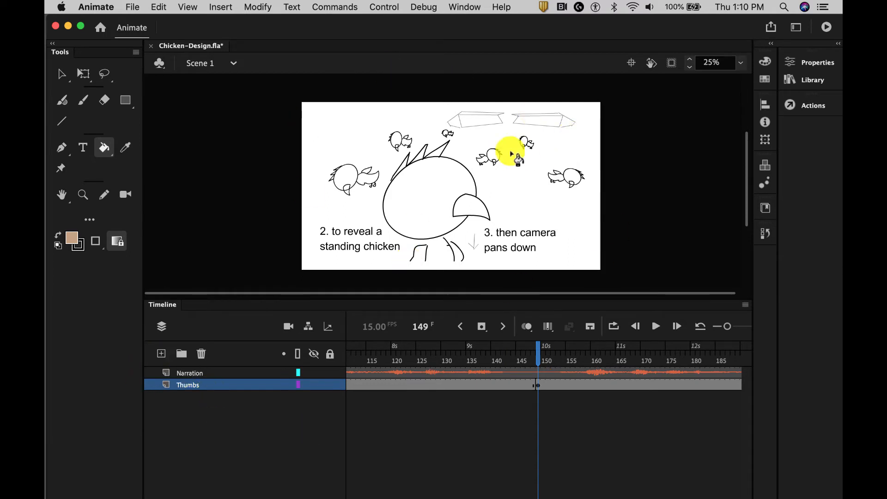
pyautogui.click(160, 354)
pyautogui.moveTo(193, 392); pyautogui.dragTo(192, 388)
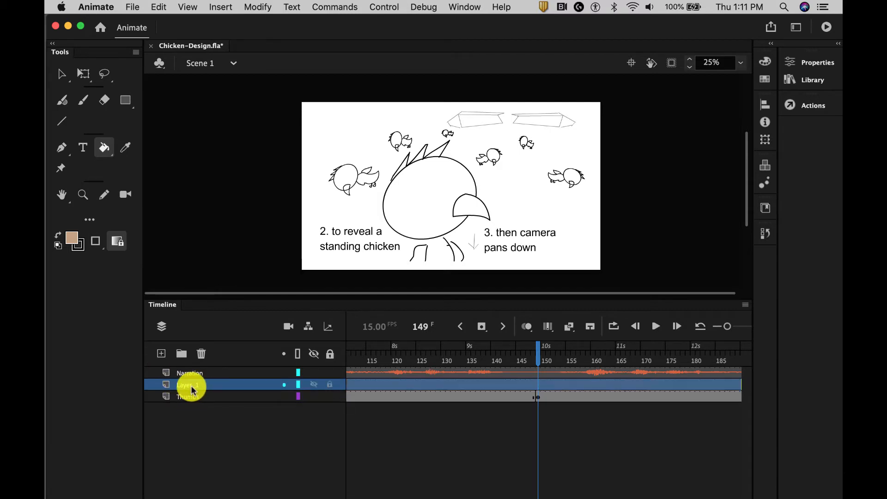
pyautogui.doubleClick(192, 385)
pyautogui.write('Pa')
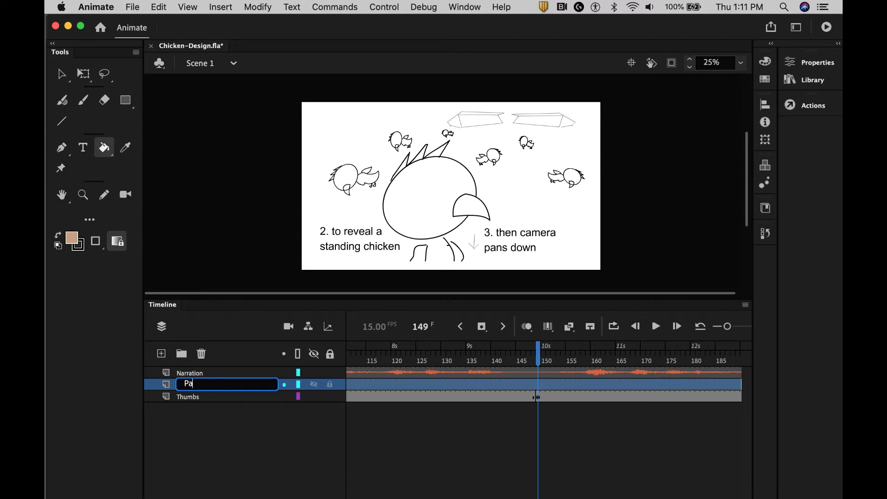
pyautogui.write('ge Color')
pyautogui.click(393, 470)
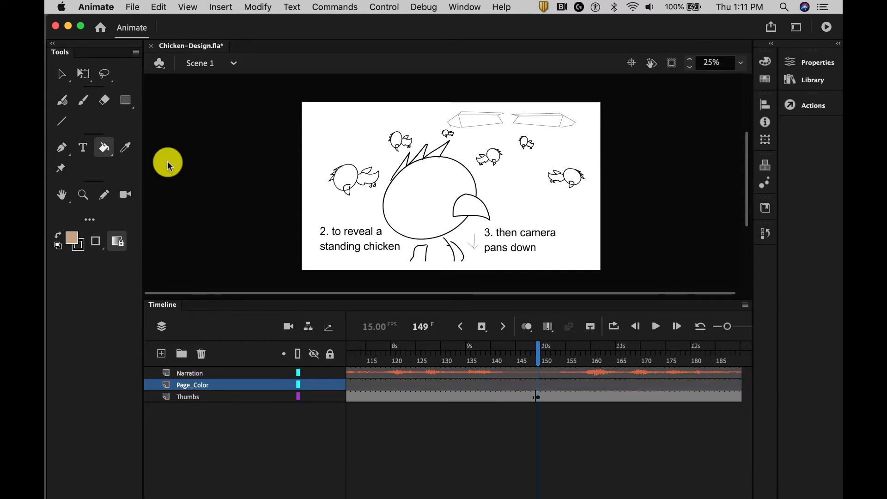
# Draw a rectangle with no stroke and fill #C5A381 on Page_Color, extending slightly beyond all edges of the stage
pyautogui.click(123, 99)
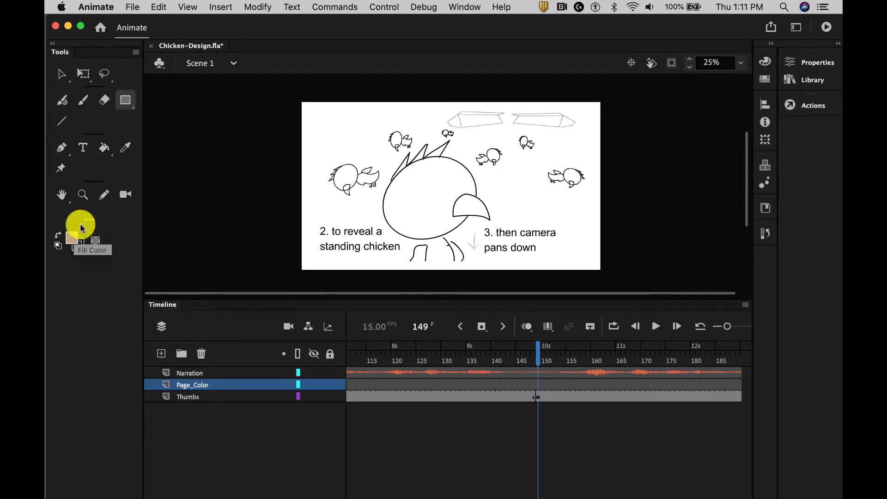
pyautogui.click(78, 248)
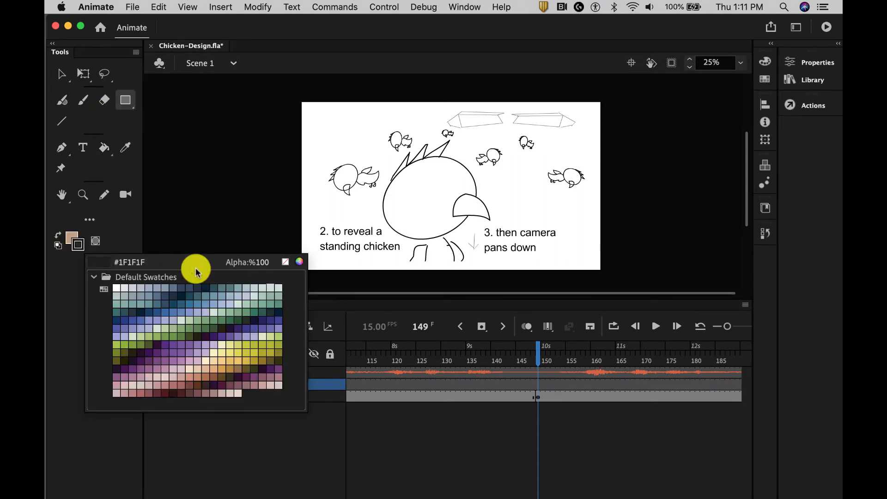
pyautogui.click(284, 261)
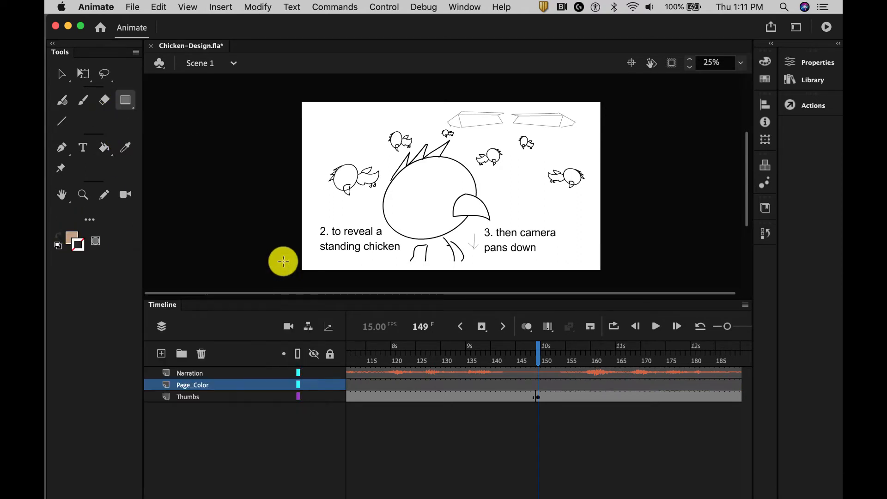
pyautogui.click(72, 237)
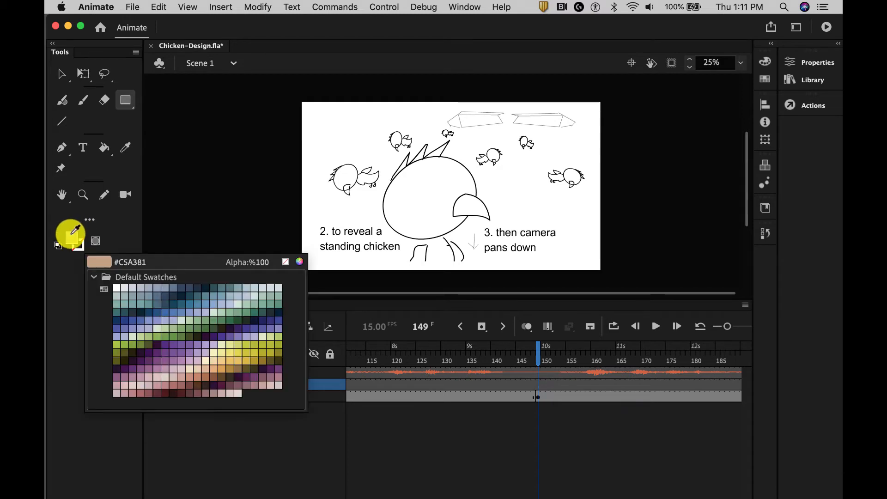
pyautogui.click(99, 257)
pyautogui.moveTo(294, 96)
pyautogui.mouseDown()
pyautogui.moveTo(548, 249)
pyautogui.moveTo(607, 274)
pyautogui.mouseUp()
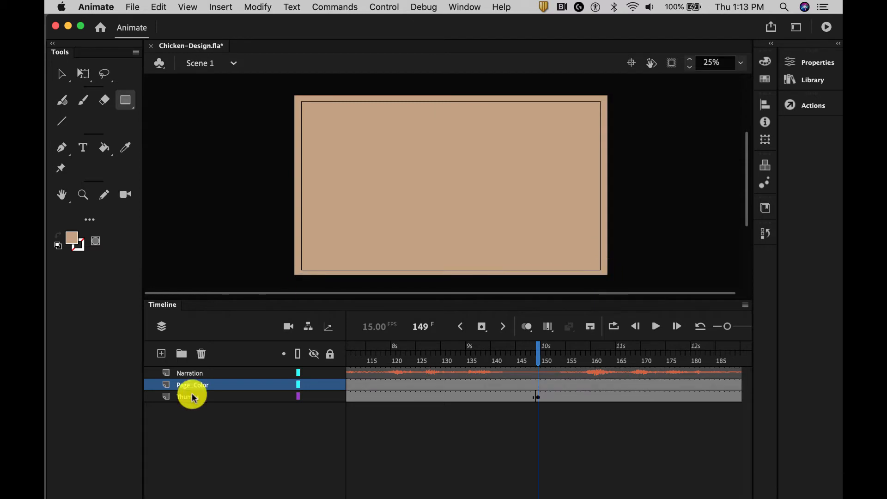
# Move the Page_Color layer below Thumbs and lock it
pyautogui.moveTo(200, 385); pyautogui.dragTo(192, 400)
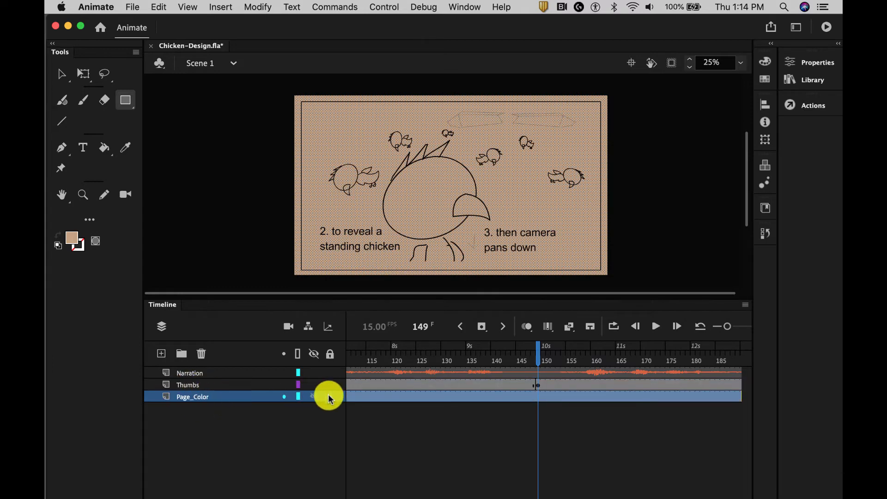
pyautogui.click(322, 412)
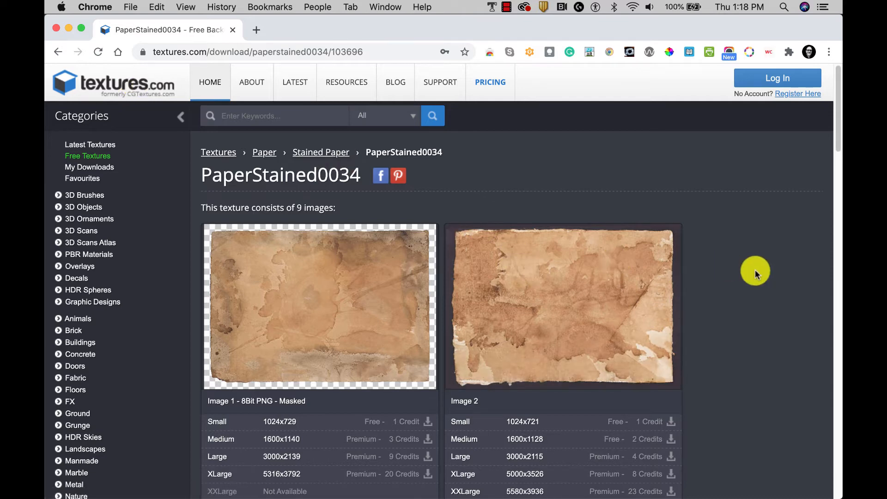
# Examine the PaperStained0034 images and their available download sizes on textures.com
pyautogui.scroll(-3, 755, 270)
pyautogui.scroll(-1, 755, 269)
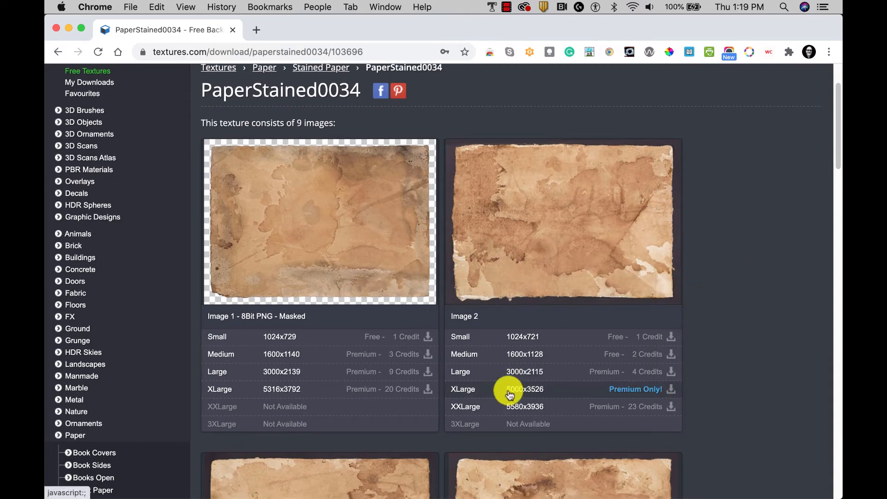
pyautogui.moveTo(510, 395)
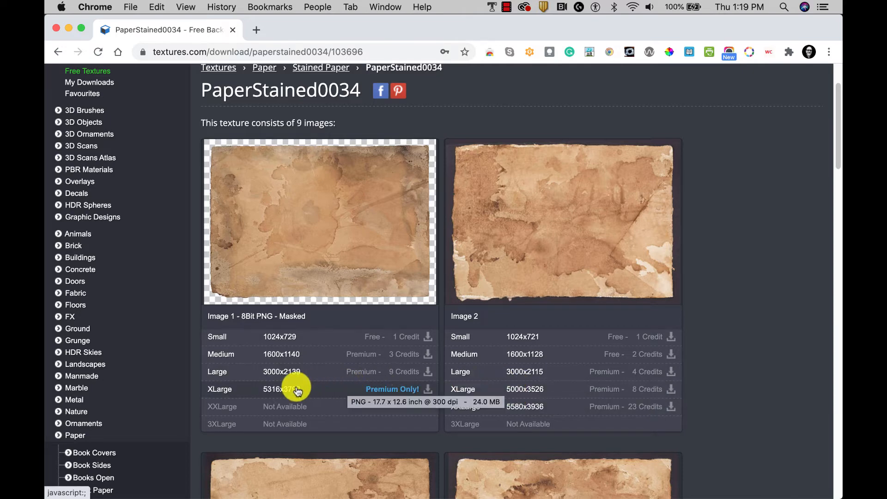
pyautogui.scroll(-5, 483, 393)
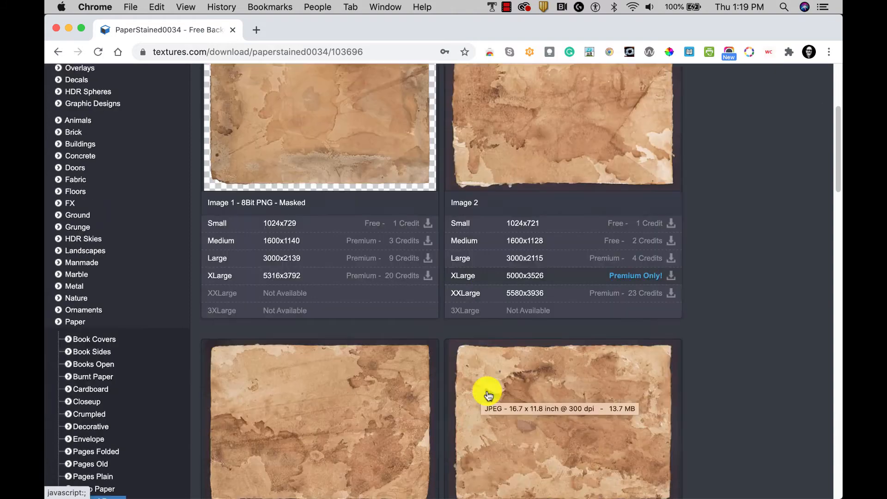
pyautogui.scroll(4, 486, 394)
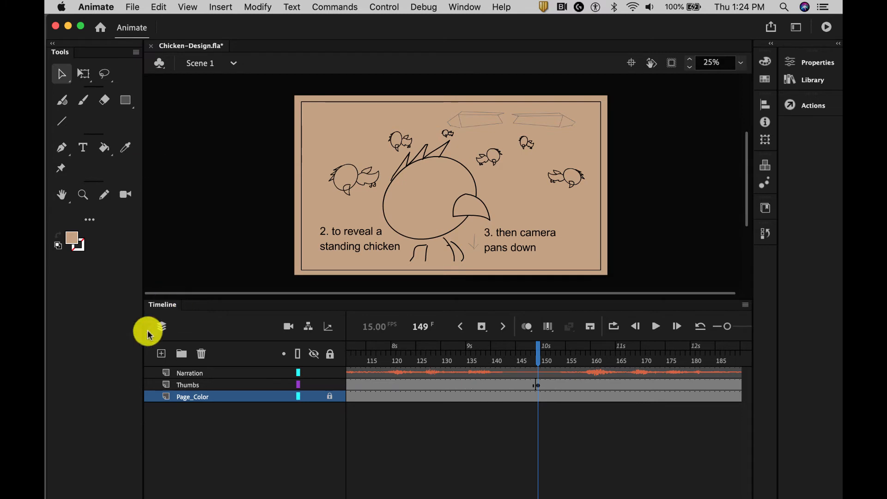
# Add a new layer directly above Page_Color and name it Paper_Texture
pyautogui.click(160, 354)
pyautogui.doubleClick(189, 397)
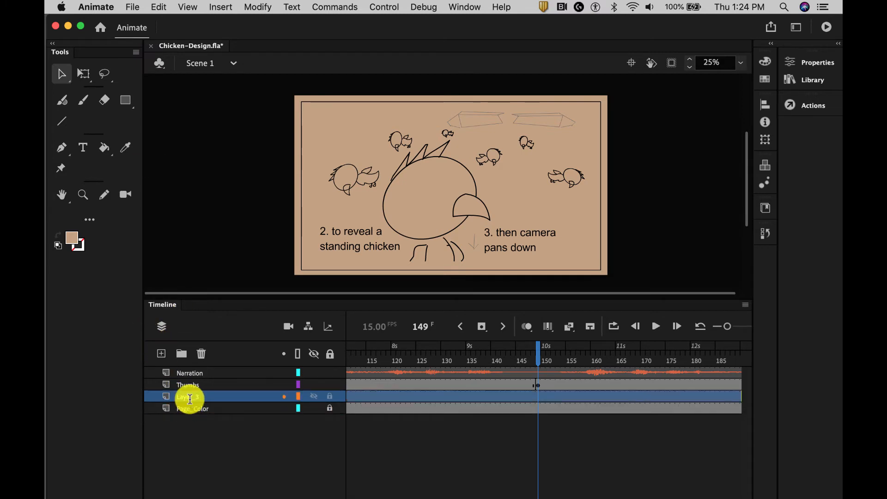
pyautogui.write('P')
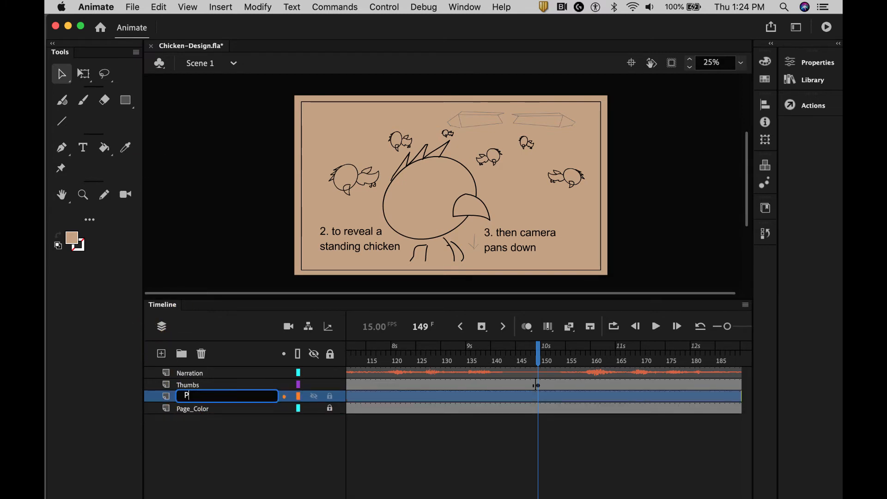
pyautogui.write('aper Te')
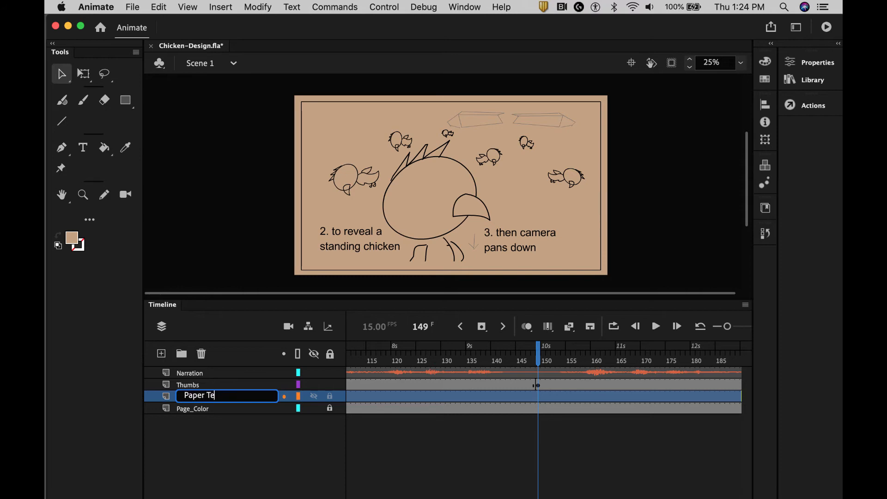
pyautogui.write('r_Texture')
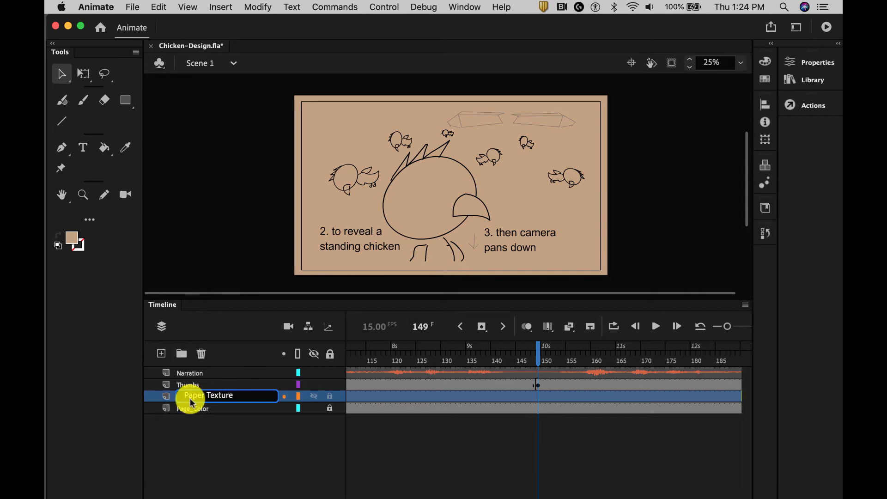
pyautogui.click(226, 435)
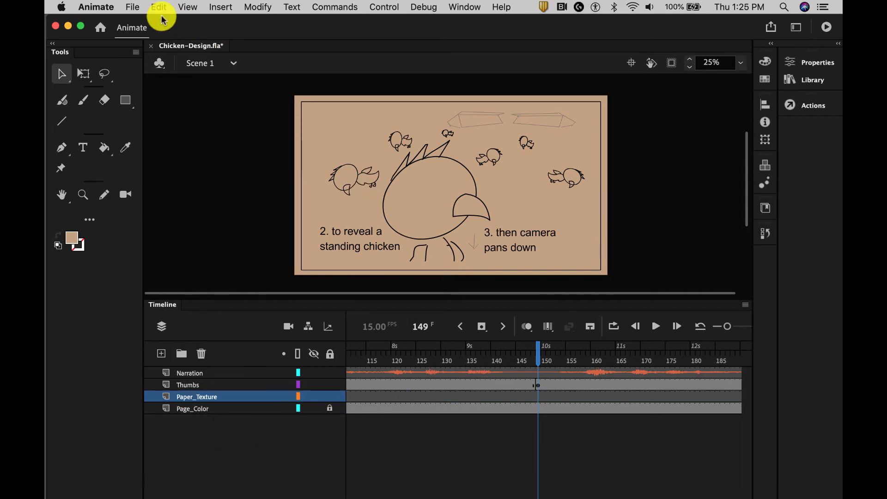
# Import PaperStained0034_9_alphamasked_M.png to the stage on the Paper_Texture layer and activate Free Transform for it
pyautogui.click(130, 7)
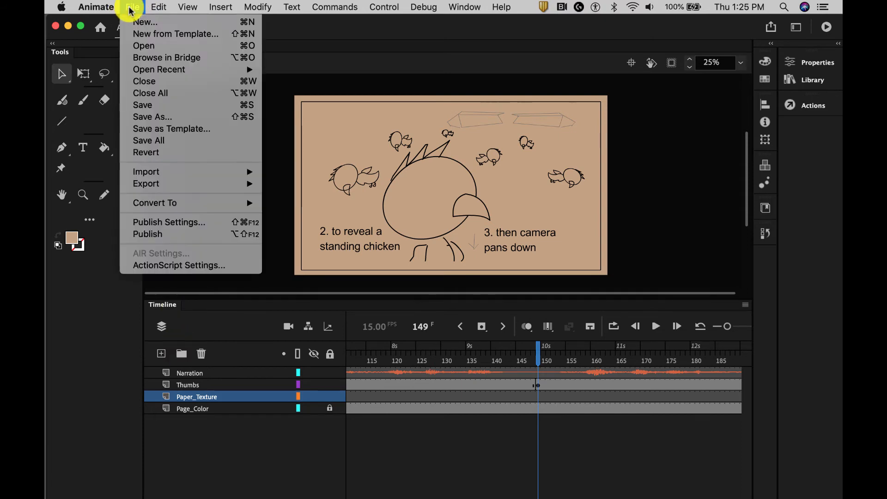
pyautogui.moveTo(143, 173)
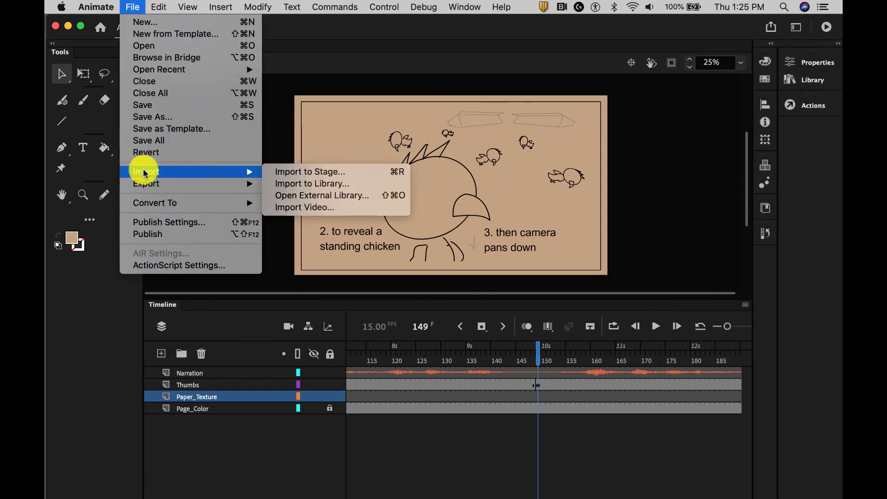
pyautogui.click(282, 171)
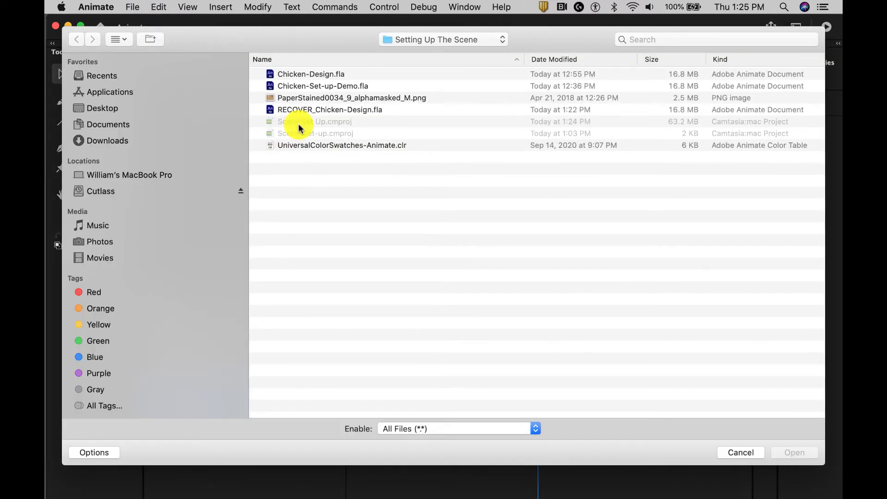
pyautogui.click(339, 98)
pyautogui.click(793, 453)
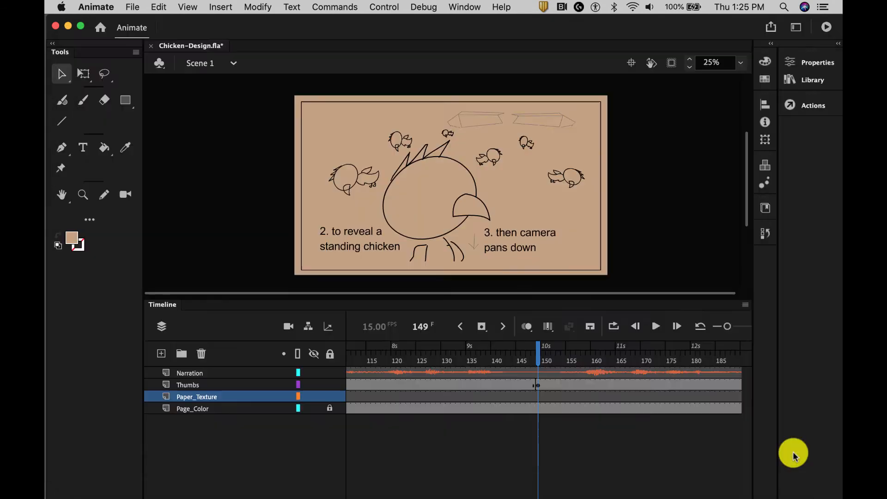
pyautogui.press('q')
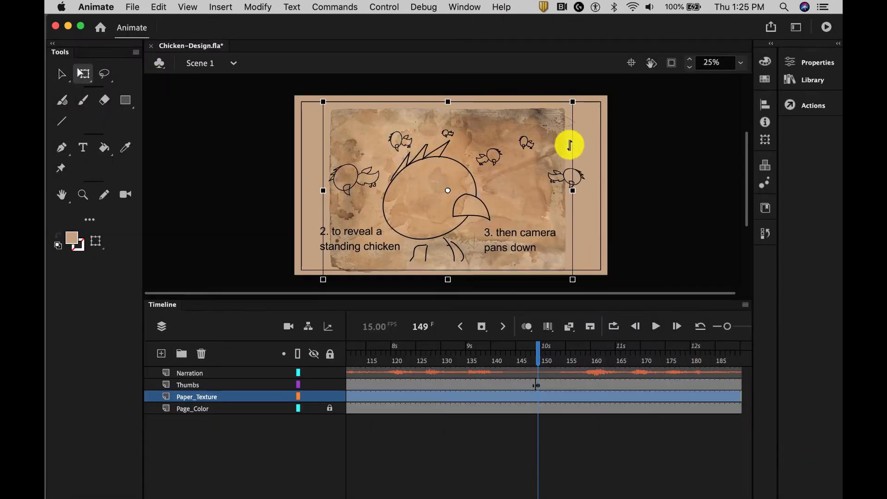
# Enlarge the paper texture image so it extends past the stage on every side, and clip content outside the stage
pyautogui.moveTo(572, 190); pyautogui.dragTo(653, 188)
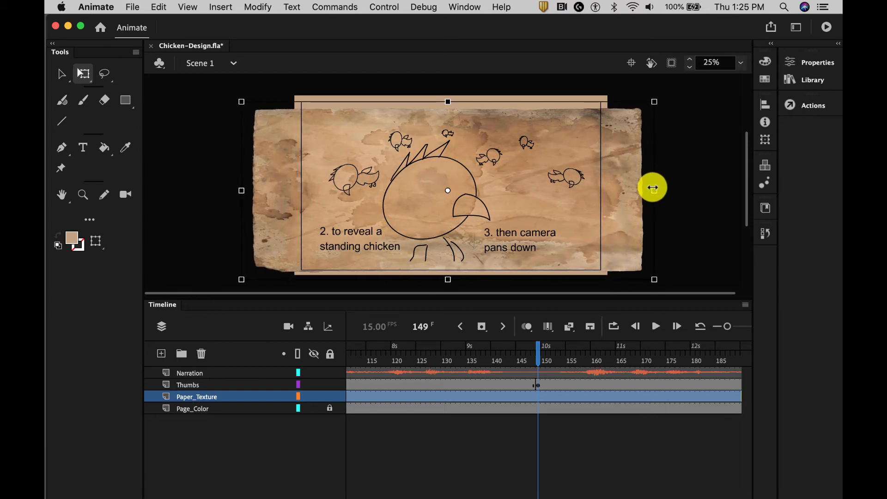
pyautogui.moveTo(653, 188); pyautogui.dragTo(658, 188)
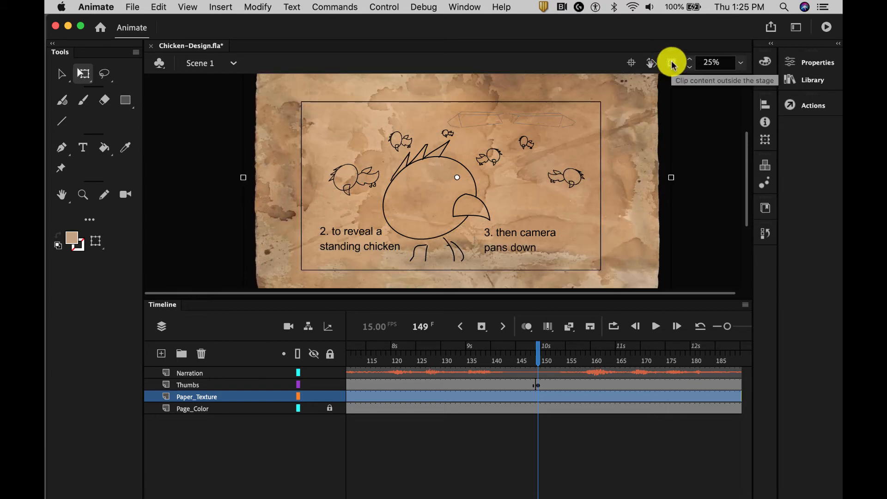
pyautogui.click(671, 63)
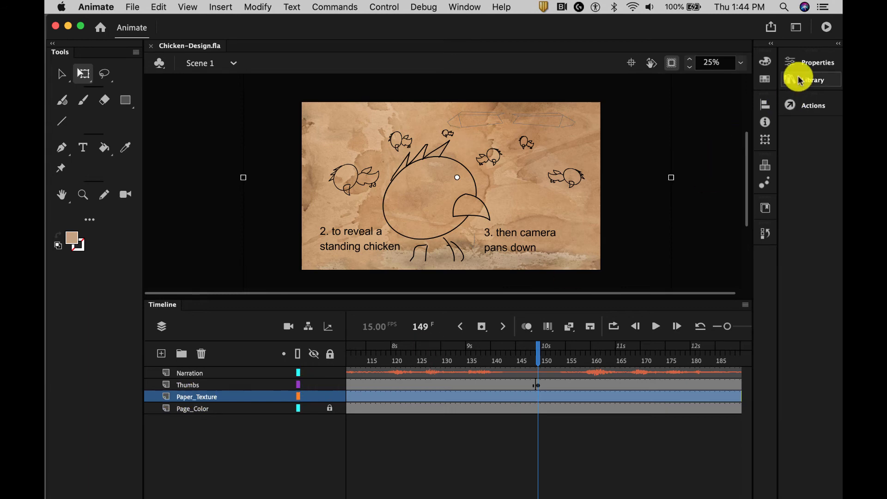
# Set the blend mode of the Paper_Texture layer's frame to Overlay
pyautogui.click(808, 63)
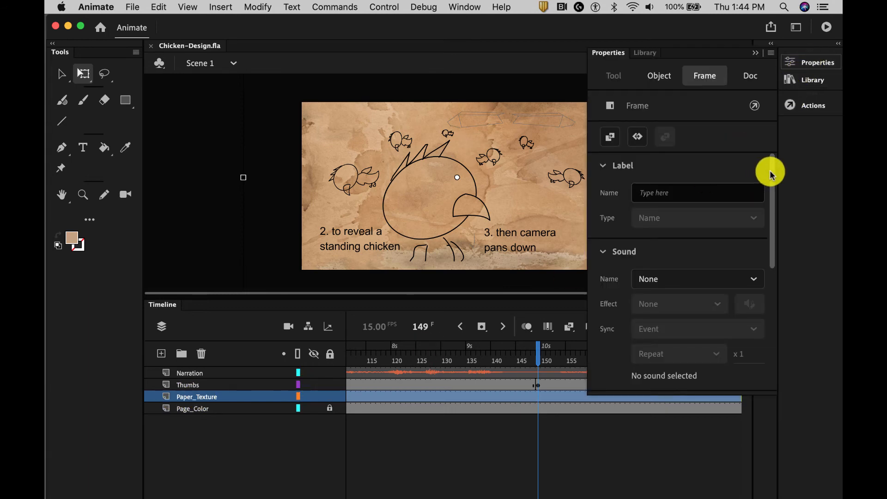
pyautogui.moveTo(770, 172); pyautogui.dragTo(764, 311)
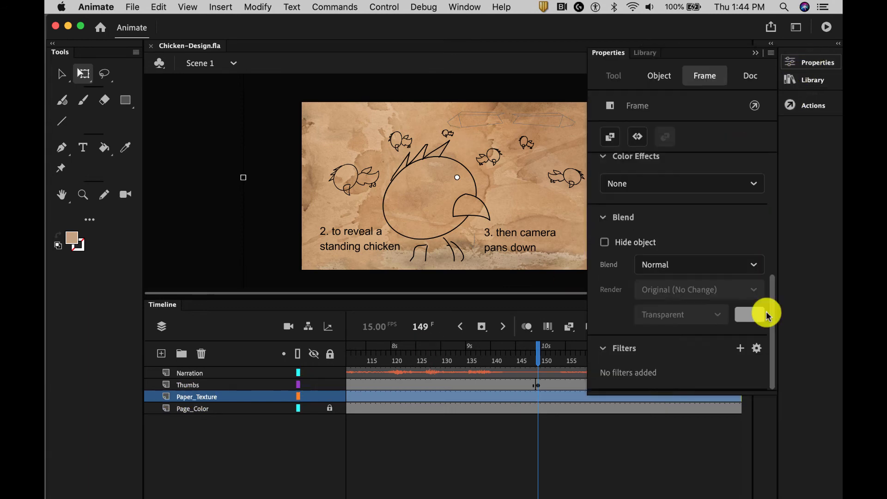
pyautogui.click(669, 268)
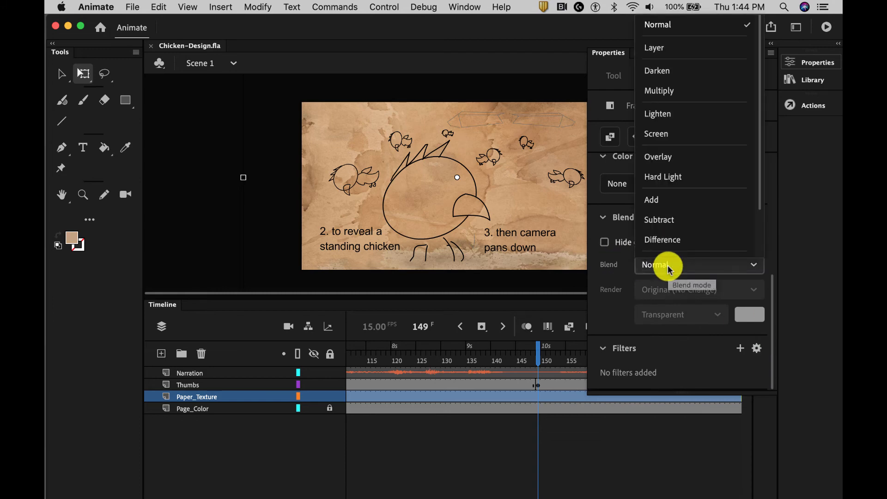
pyautogui.click(671, 158)
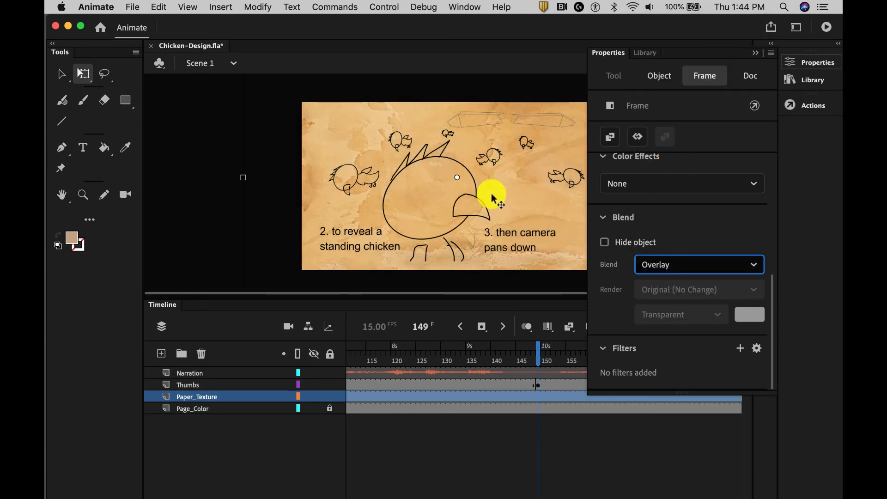
# Add an Adjust Color filter to the Paper_Texture frame with contrast -15 and saturation -20
pyautogui.click(740, 349)
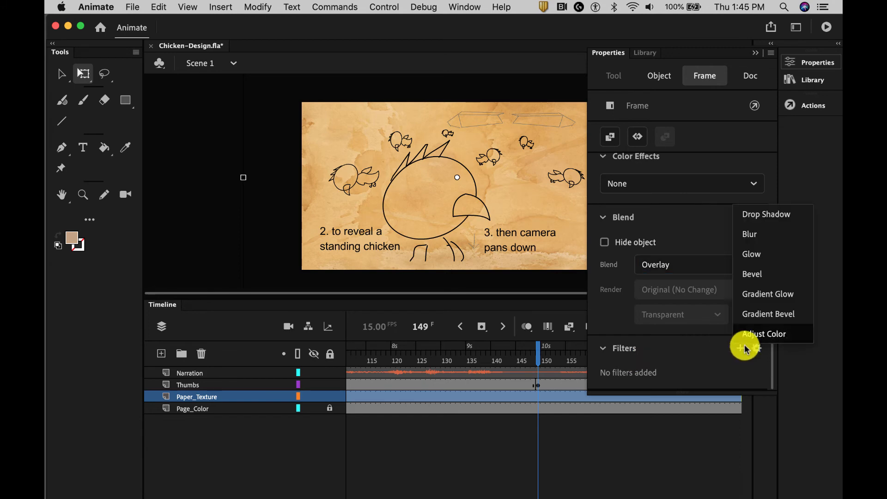
pyautogui.click(765, 334)
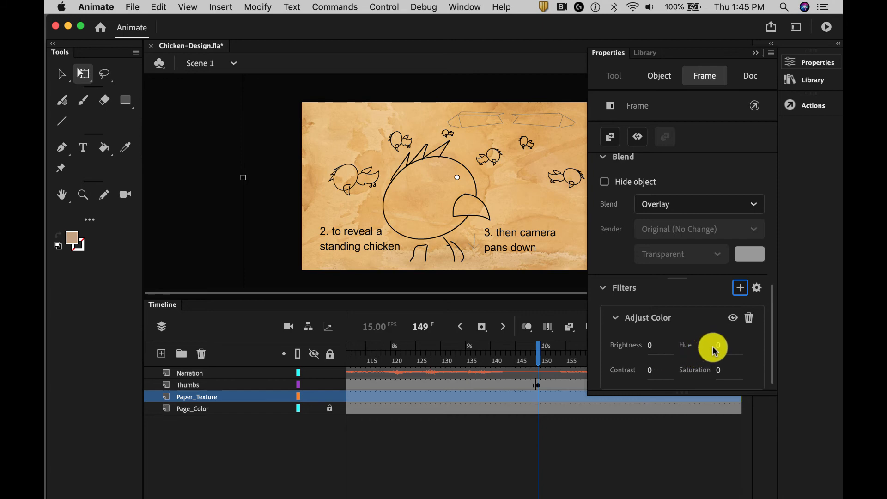
pyautogui.click(649, 370)
pyautogui.write('-15')
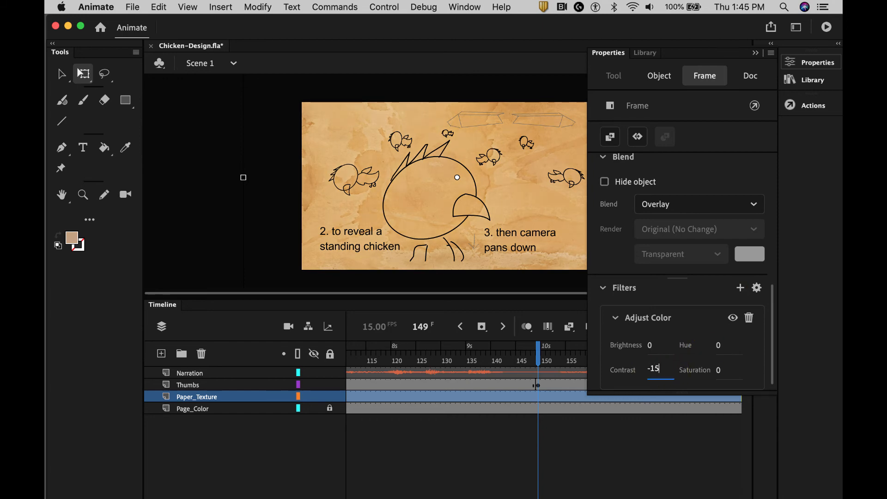
pyautogui.click(719, 370)
pyautogui.write('-')
pyautogui.write('20')
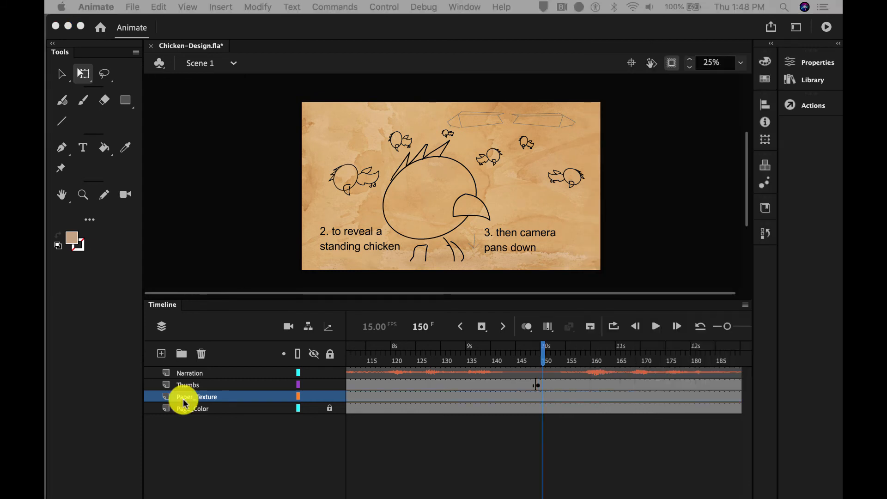
# Move the Paper_Texture layer above the Thumbs layer
pyautogui.click(184, 399)
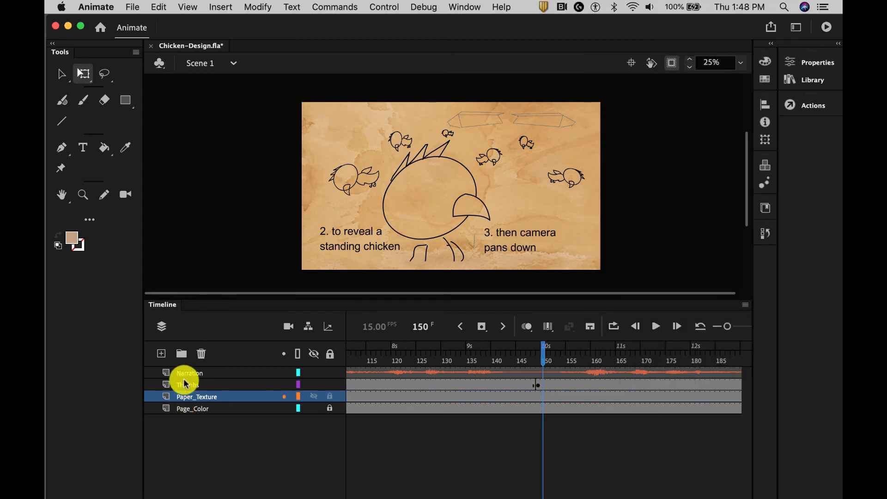
pyautogui.click(184, 396)
pyautogui.moveTo(184, 397); pyautogui.dragTo(178, 378)
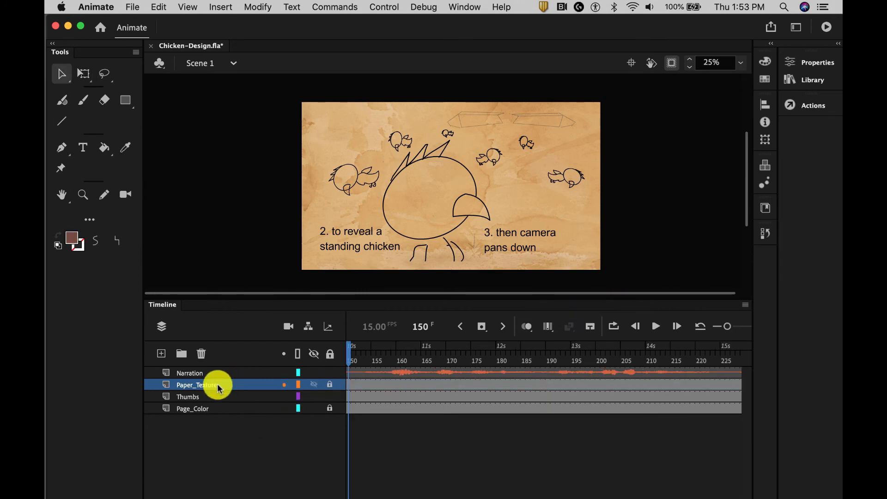
# Add a new layer directly above Paper_Texture and name it Vignette
pyautogui.click(161, 355)
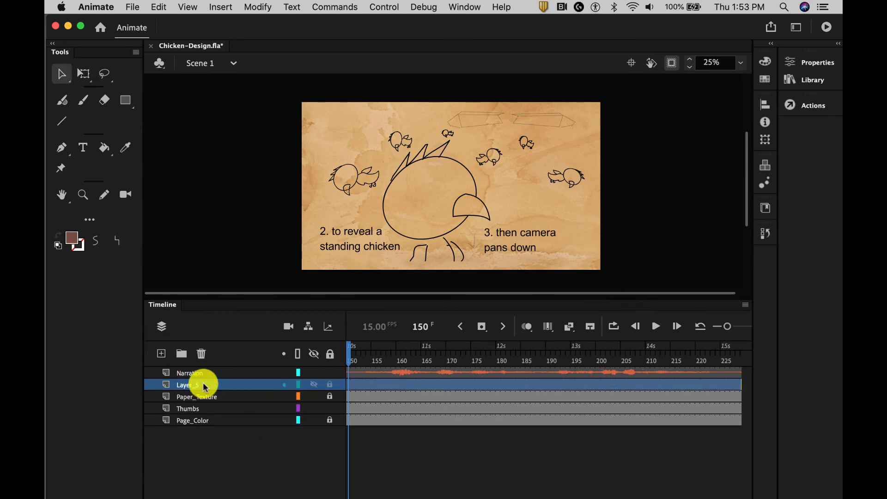
pyautogui.doubleClick(204, 385)
pyautogui.write('Vignette')
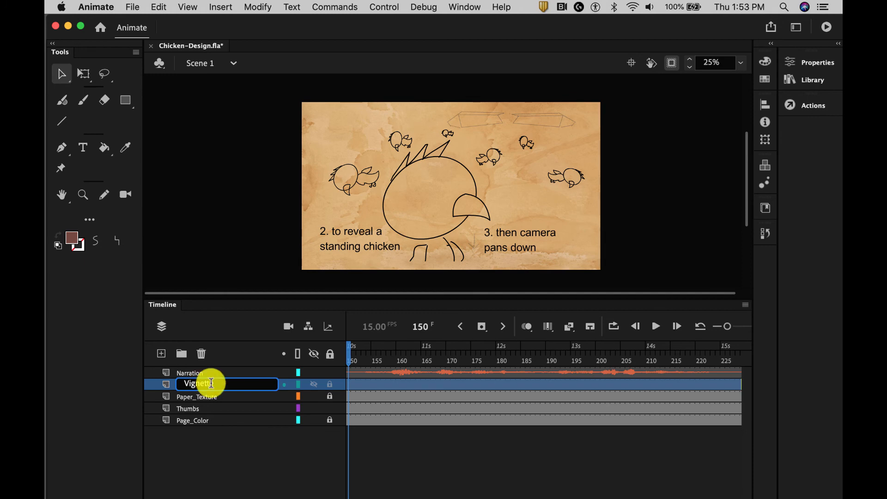
pyautogui.click(303, 442)
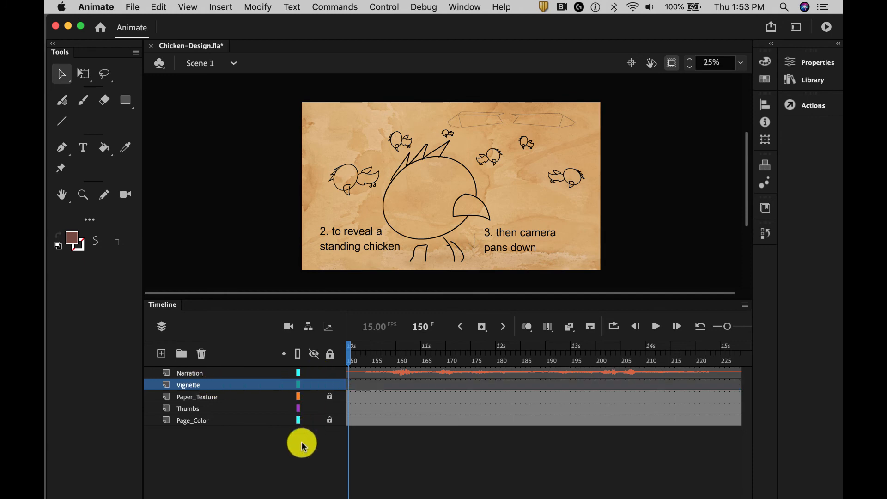
# Paint a rounded reddish-brown border around the stage edges on the Vignette layer using the Classic Brush at size 200
pyautogui.click(84, 99)
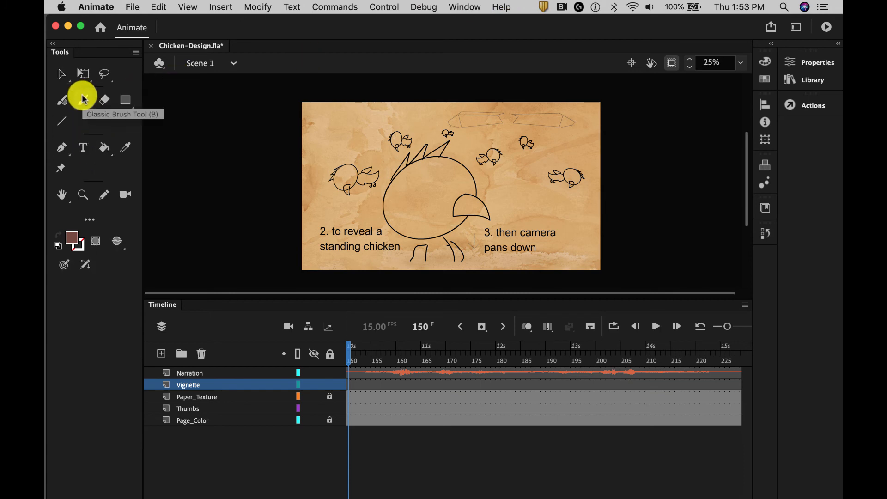
pyautogui.click(816, 63)
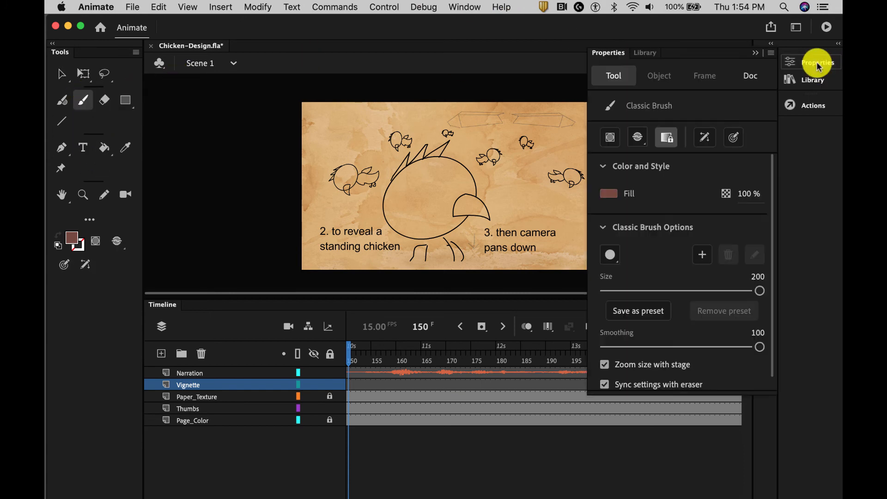
pyautogui.moveTo(761, 289)
pyautogui.mouseDown()
pyautogui.moveTo(713, 292)
pyautogui.moveTo(793, 288)
pyautogui.mouseUp()
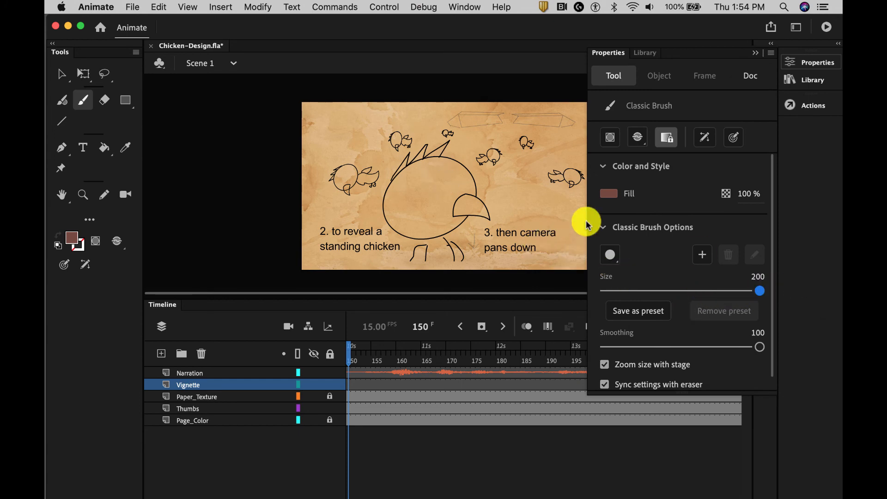
pyautogui.click(610, 193)
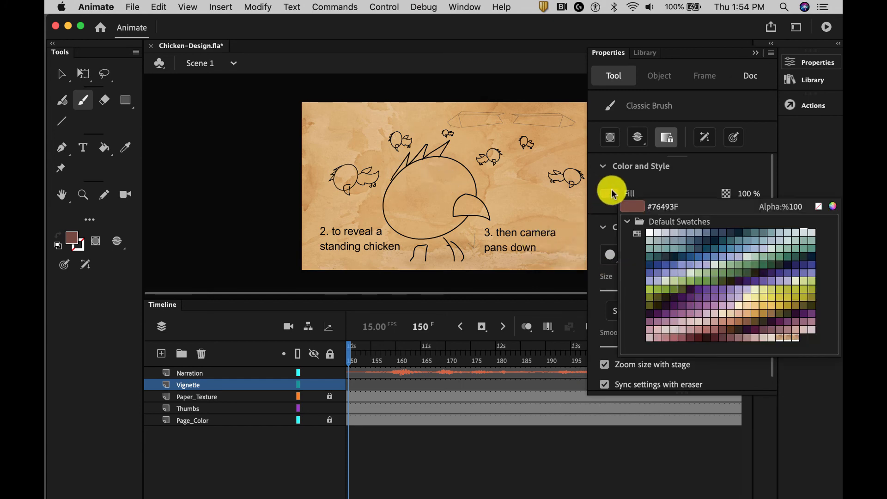
pyautogui.click(722, 328)
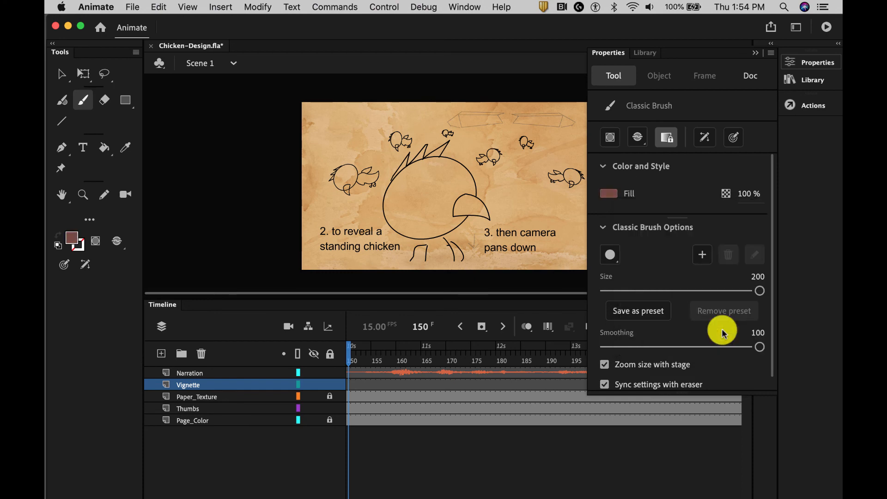
pyautogui.click(754, 53)
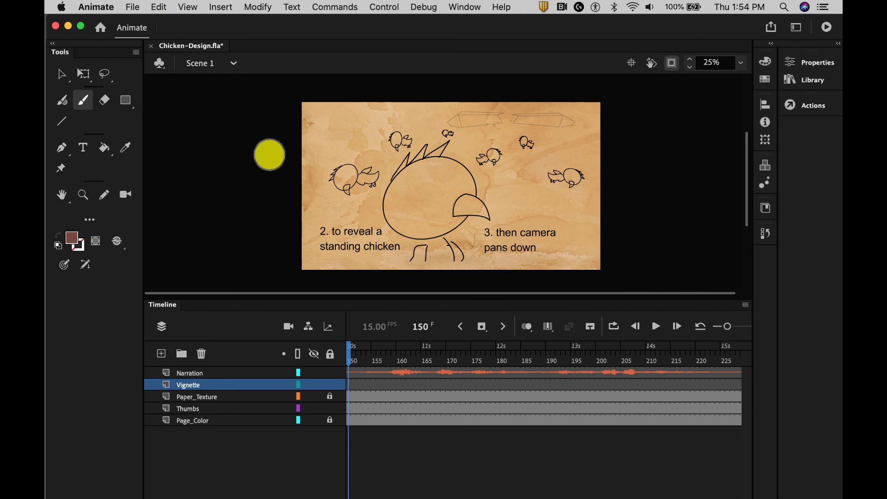
pyautogui.moveTo(269, 155)
pyautogui.mouseDown()
pyautogui.moveTo(306, 105)
pyautogui.moveTo(389, 84)
pyautogui.moveTo(579, 102)
pyautogui.moveTo(609, 129)
pyautogui.moveTo(617, 160)
pyautogui.moveTo(615, 219)
pyautogui.moveTo(595, 255)
pyautogui.moveTo(540, 284)
pyautogui.moveTo(473, 290)
pyautogui.moveTo(359, 288)
pyautogui.moveTo(304, 274)
pyautogui.moveTo(287, 254)
pyautogui.moveTo(273, 204)
pyautogui.moveTo(281, 162)
pyautogui.moveTo(281, 211)
pyautogui.moveTo(306, 273)
pyautogui.moveTo(290, 281)
pyautogui.mouseUp()
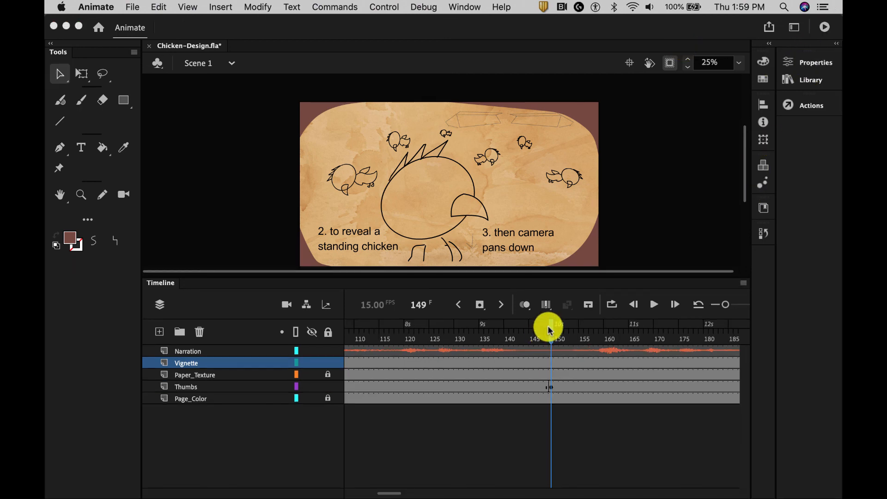
# Add a Blur filter to the Vignette layer's frame with Blur X and Blur Y set to 180
pyautogui.click(182, 366)
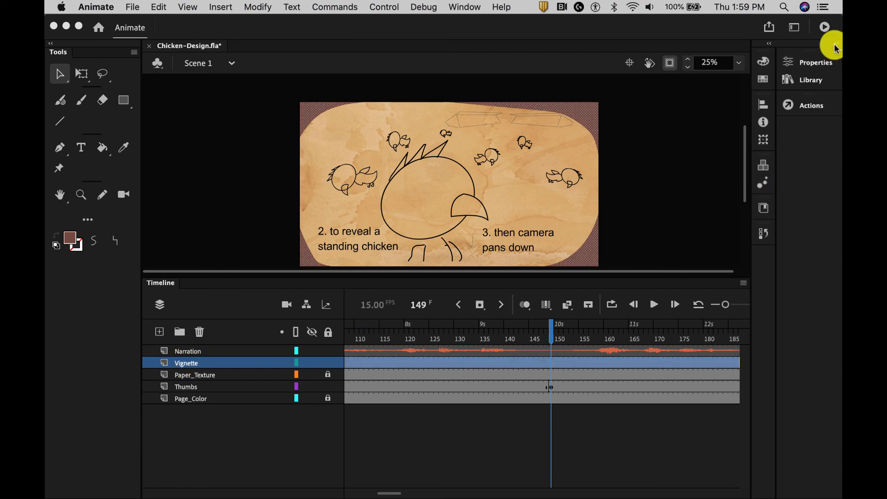
pyautogui.click(818, 66)
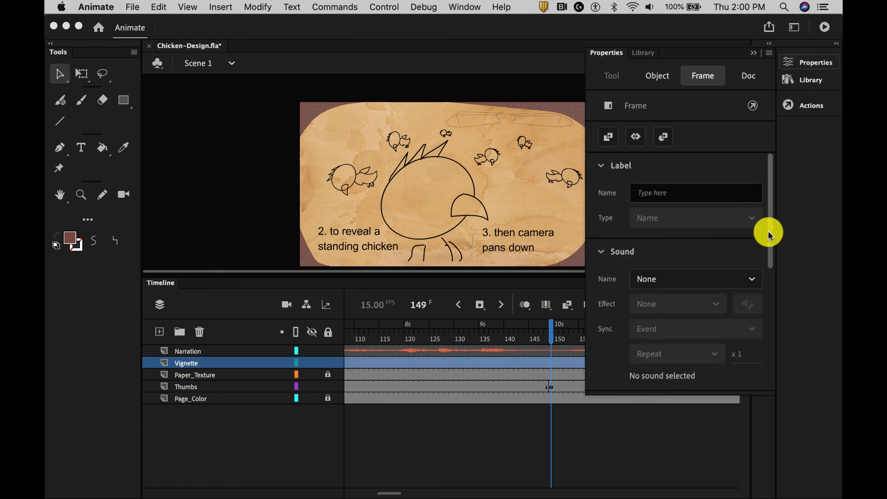
pyautogui.moveTo(767, 231); pyautogui.dragTo(758, 358)
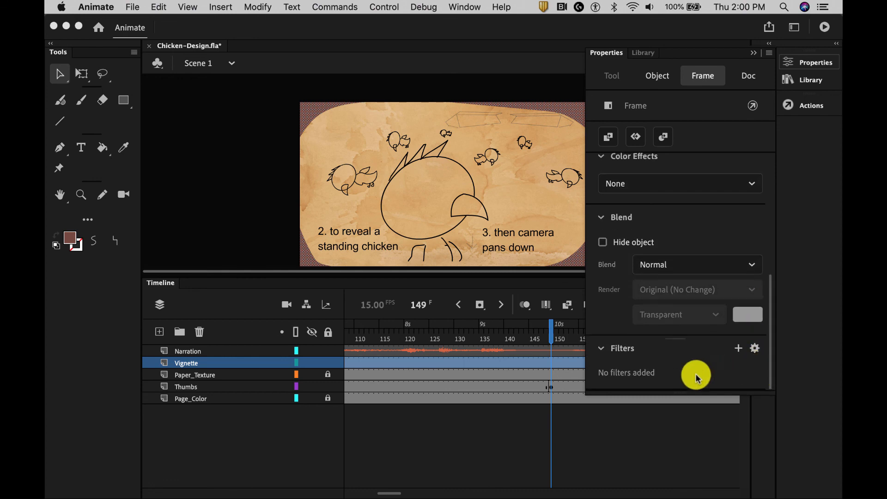
pyautogui.click(738, 349)
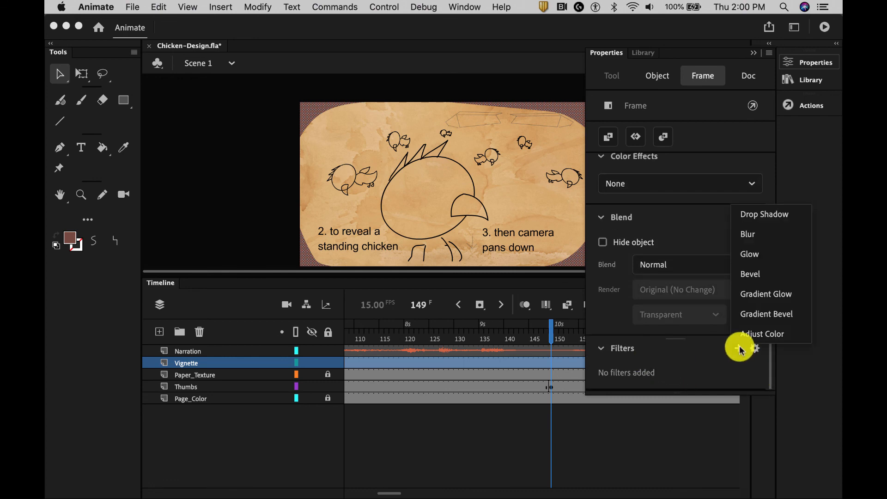
pyautogui.click(769, 238)
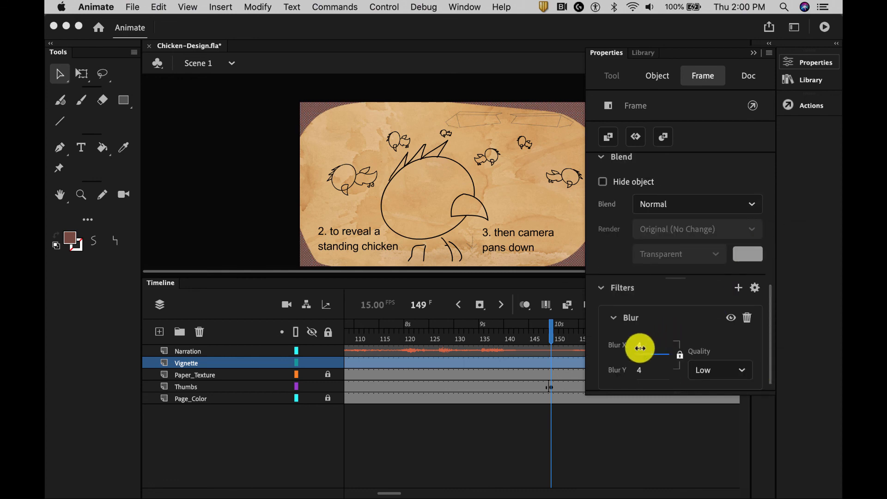
pyautogui.moveTo(640, 347); pyautogui.dragTo(734, 332)
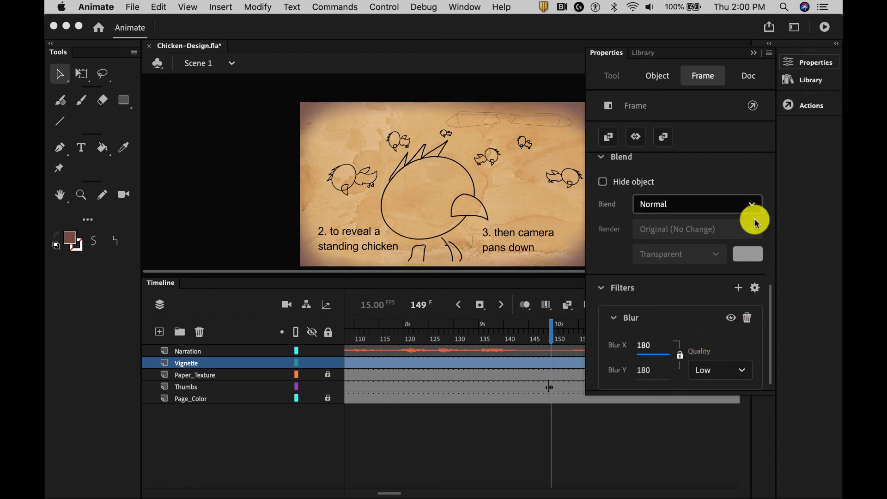
# Set the blend mode of the Vignette frame to Multiply
pyautogui.click(664, 210)
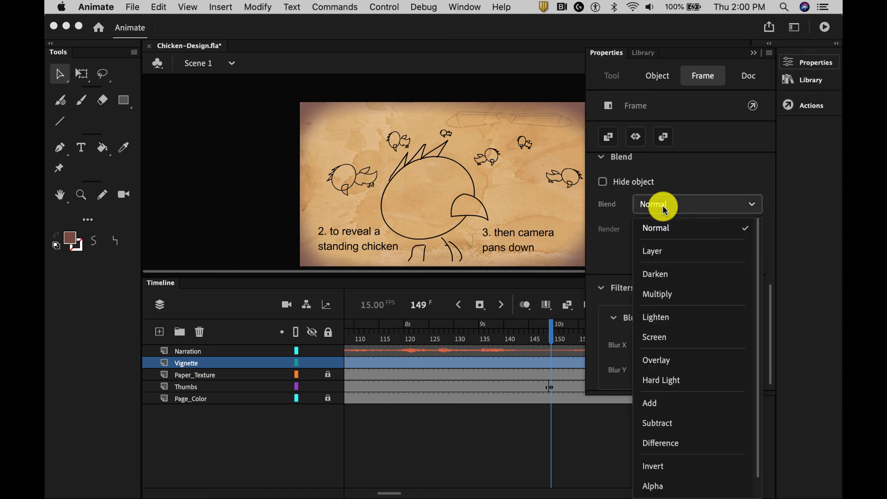
pyautogui.click(665, 294)
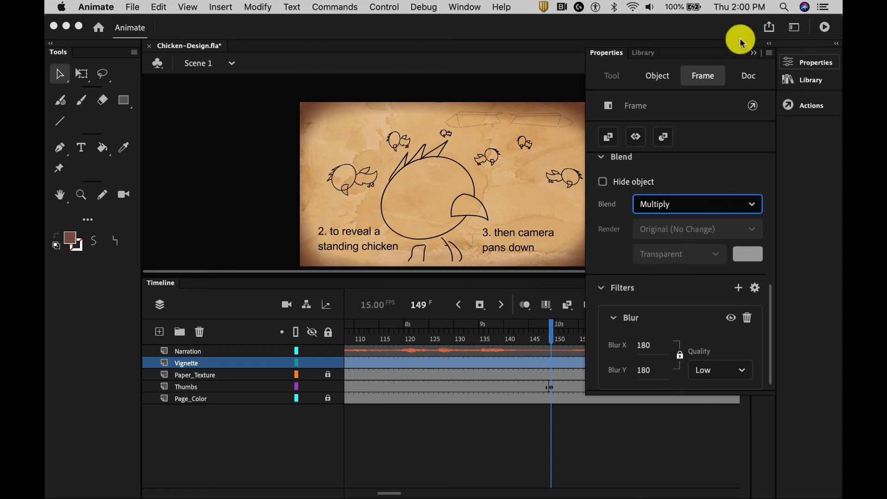
pyautogui.click(751, 55)
# Stretch the vignette artwork slightly wider on both sides with Free Transform
pyautogui.click(81, 74)
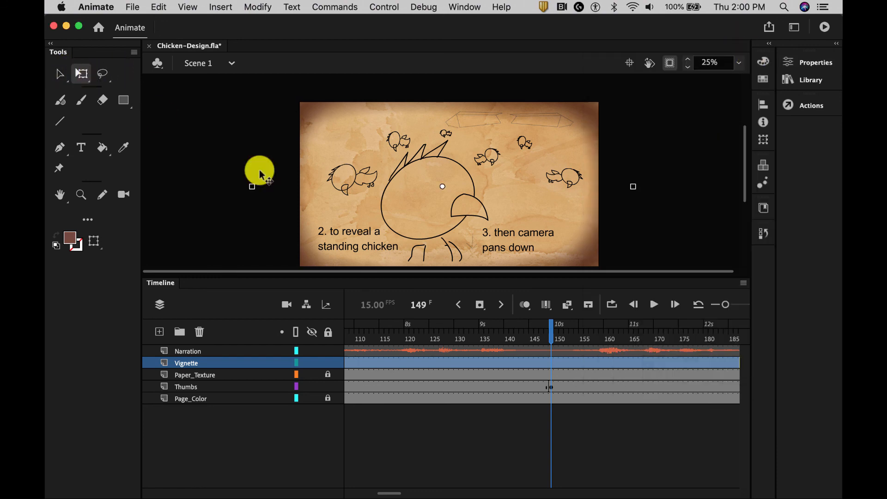
pyautogui.moveTo(253, 188)
pyautogui.mouseDown()
pyautogui.moveTo(269, 188)
pyautogui.moveTo(253, 192)
pyautogui.mouseUp()
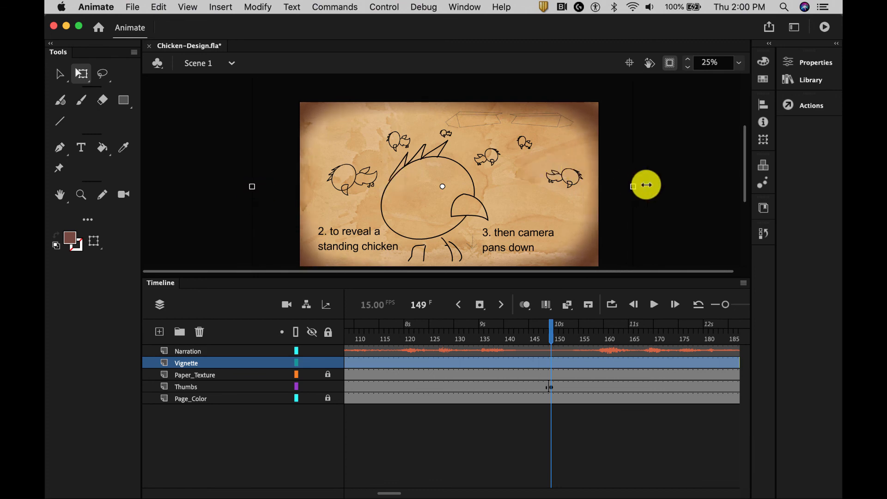
pyautogui.moveTo(633, 186); pyautogui.dragTo(644, 186)
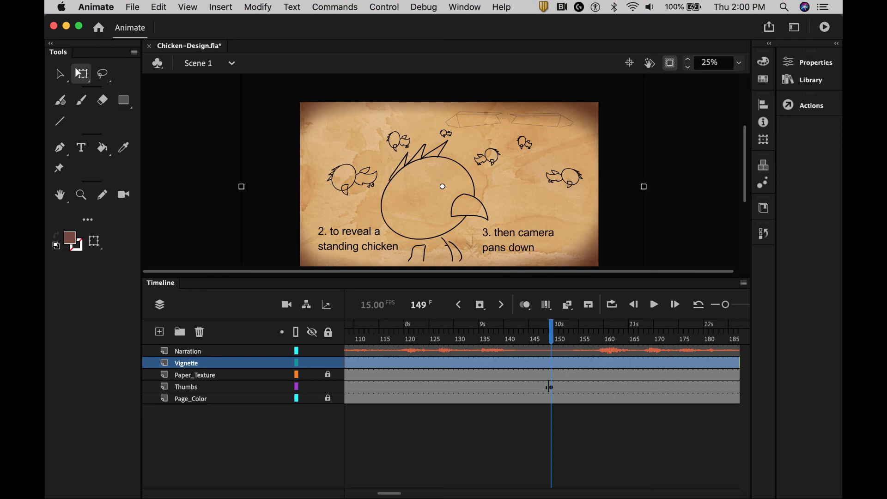